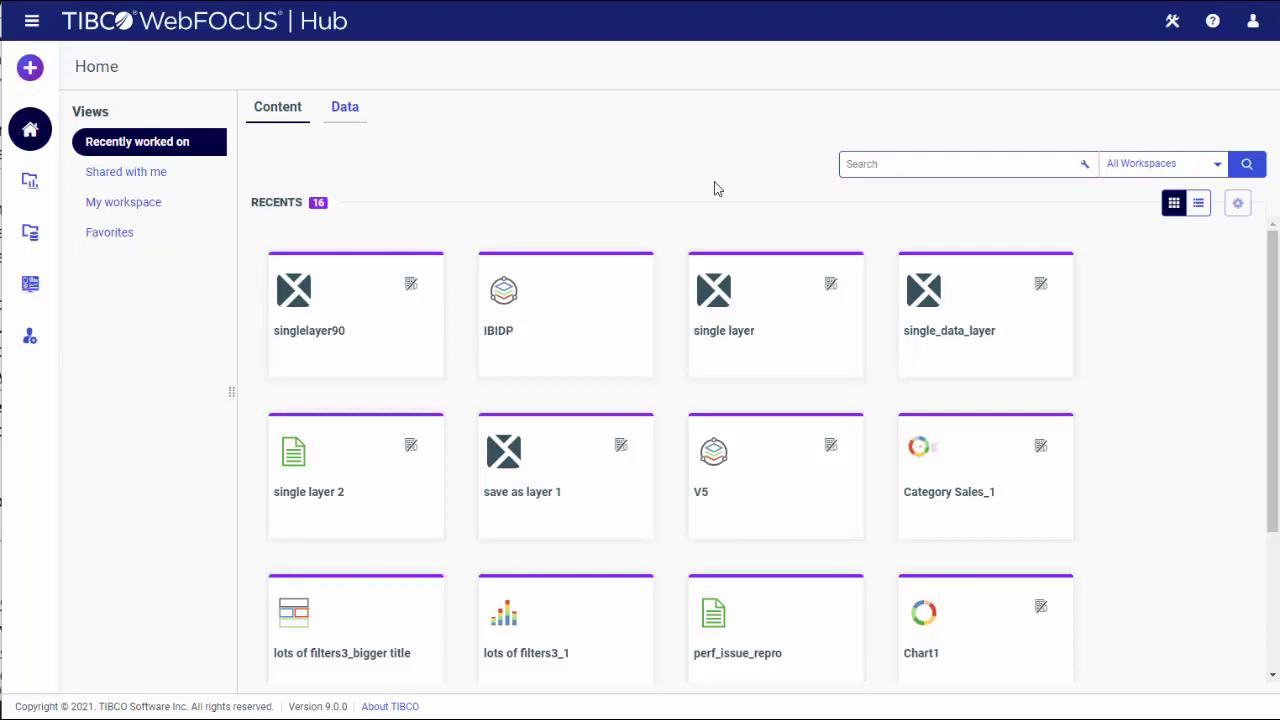
Step: Browse the Workspaces and Portals pages, then return to the Home recents
click(30, 182)
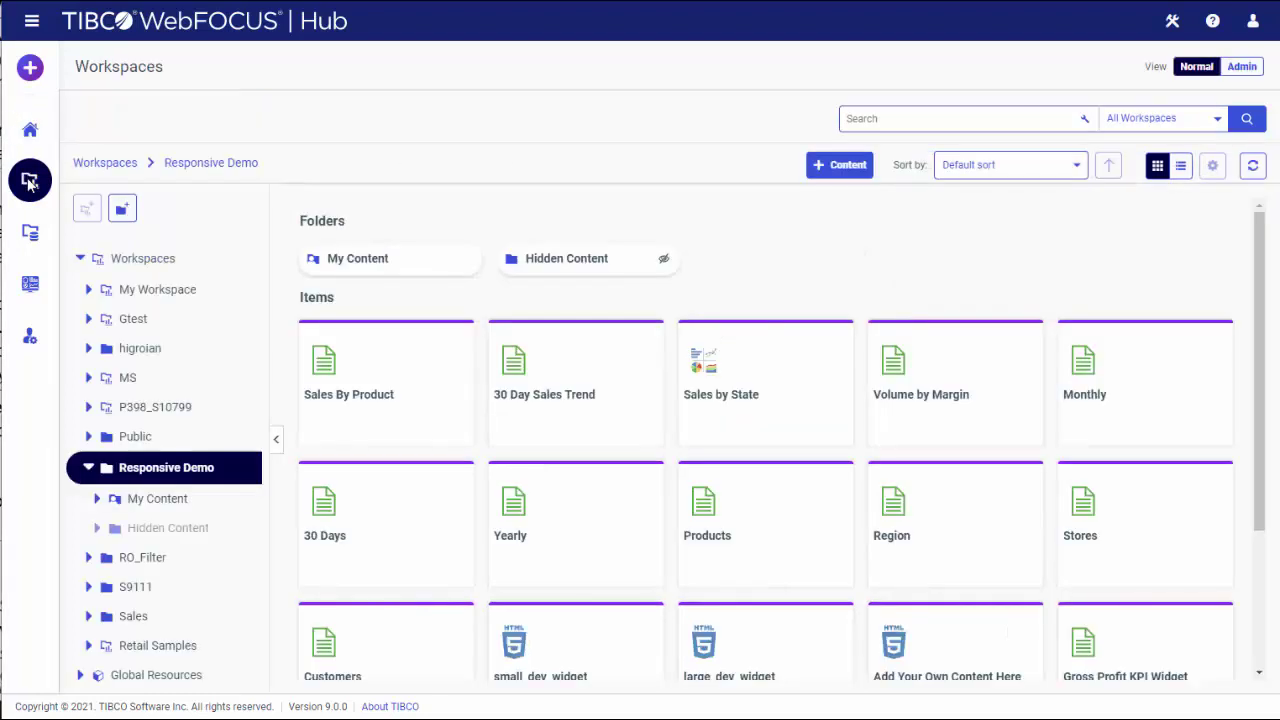
click(30, 285)
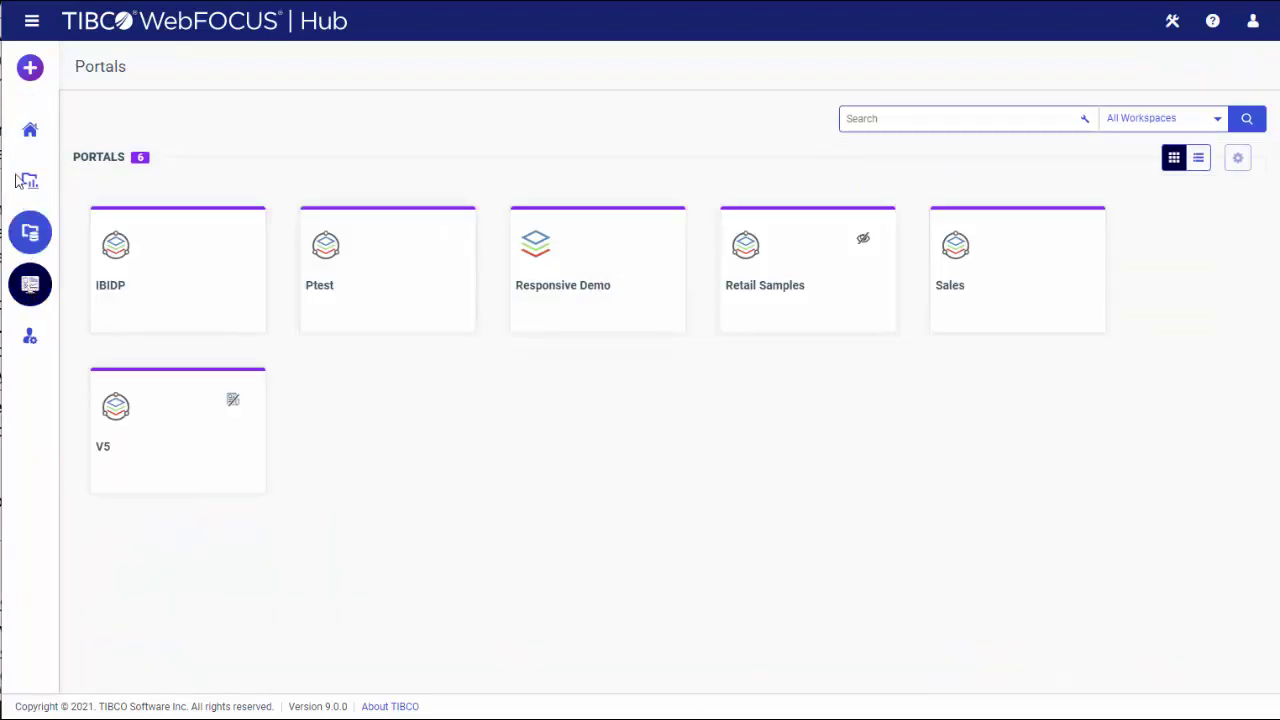
click(30, 140)
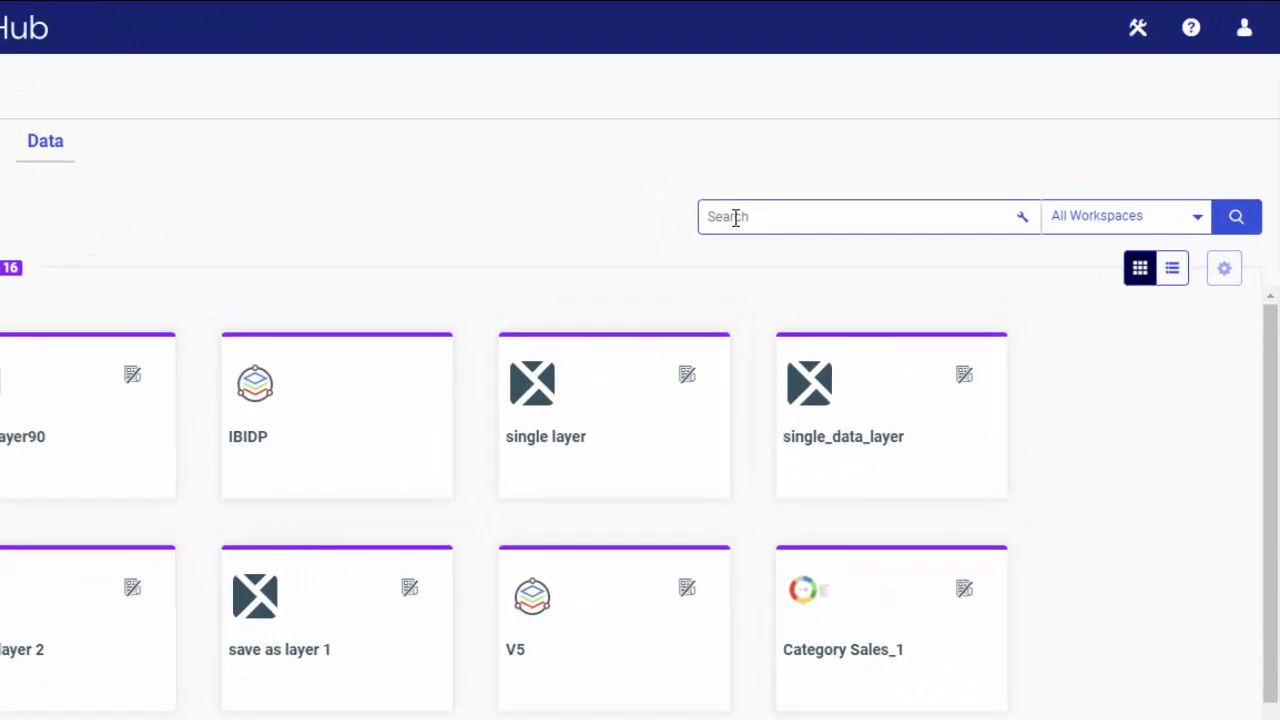
Step: Search 'category' across All Workspaces to list suggested matching items
click(735, 217)
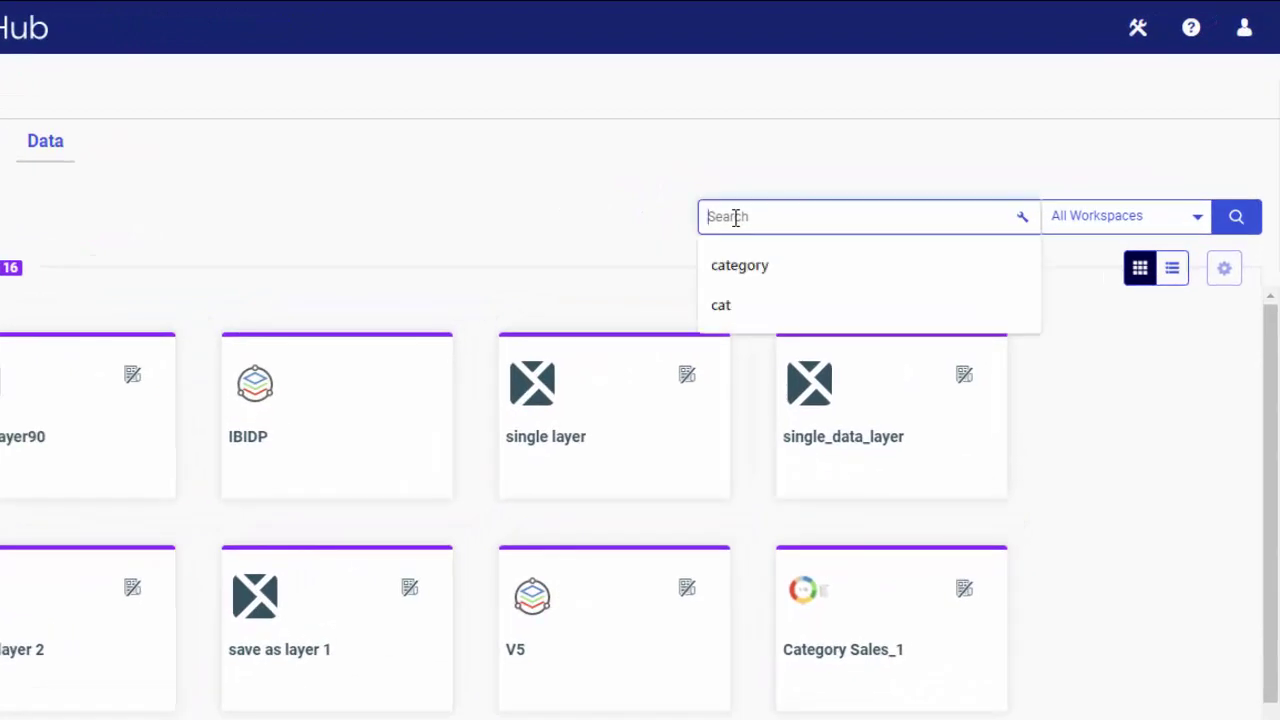
text(category)
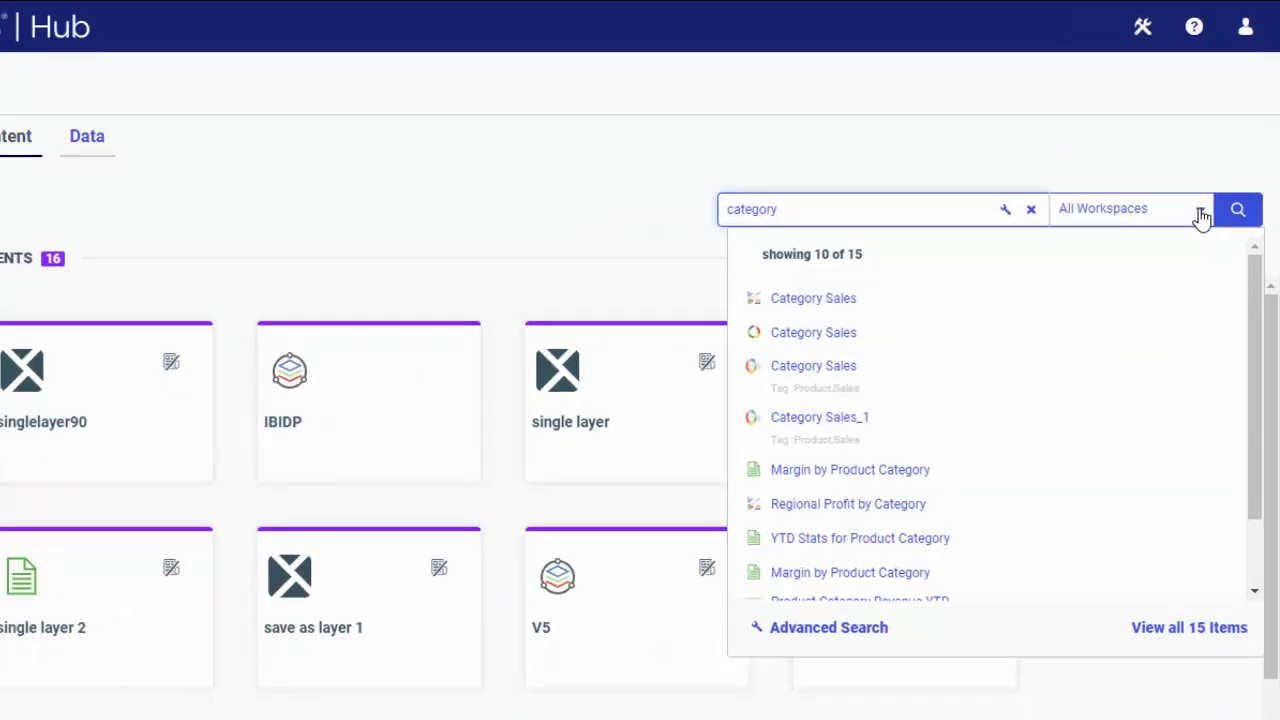
click(1200, 213)
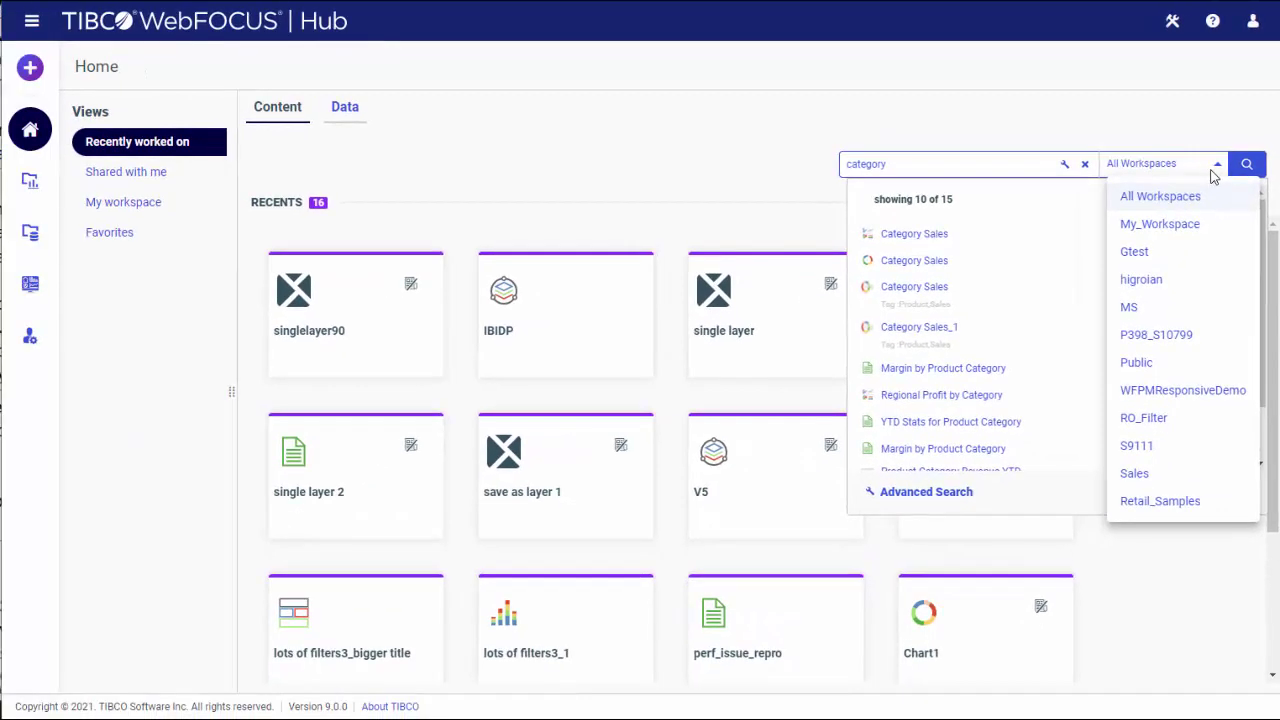
click(1216, 168)
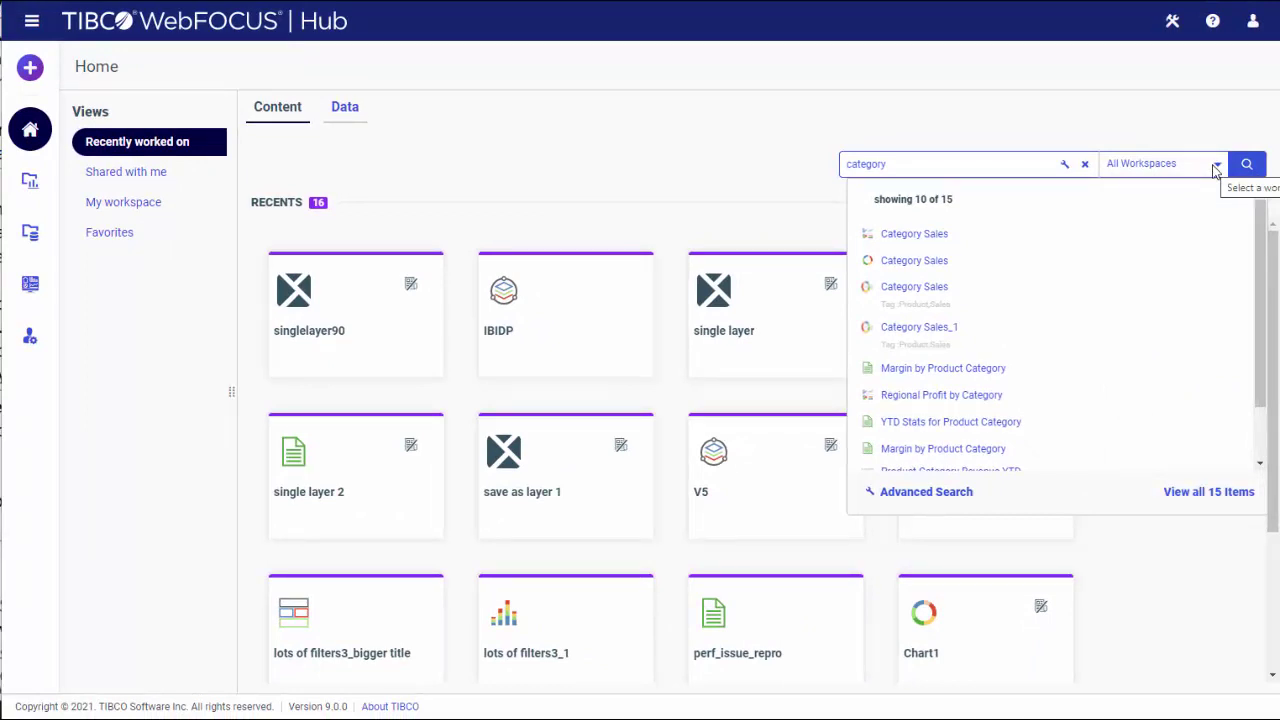
Step: Preview the Category Sales chart, then list all 15 'category' search results
click(945, 236)
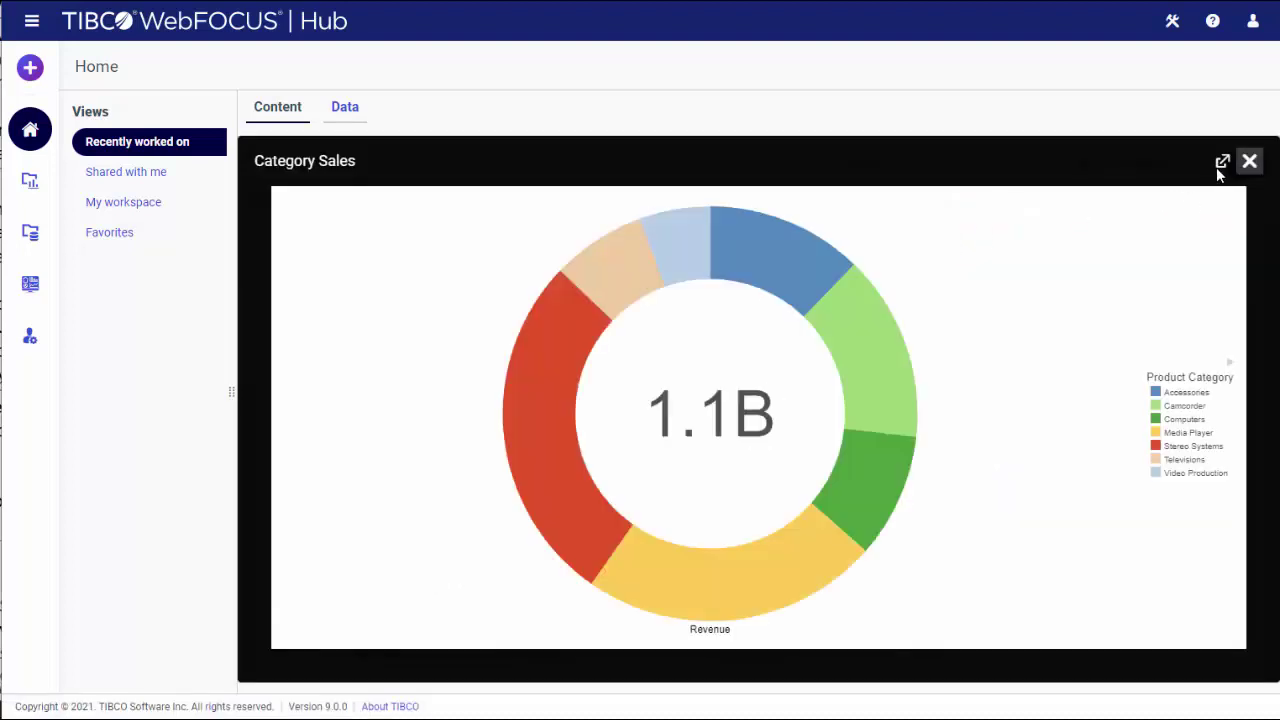
click(1249, 162)
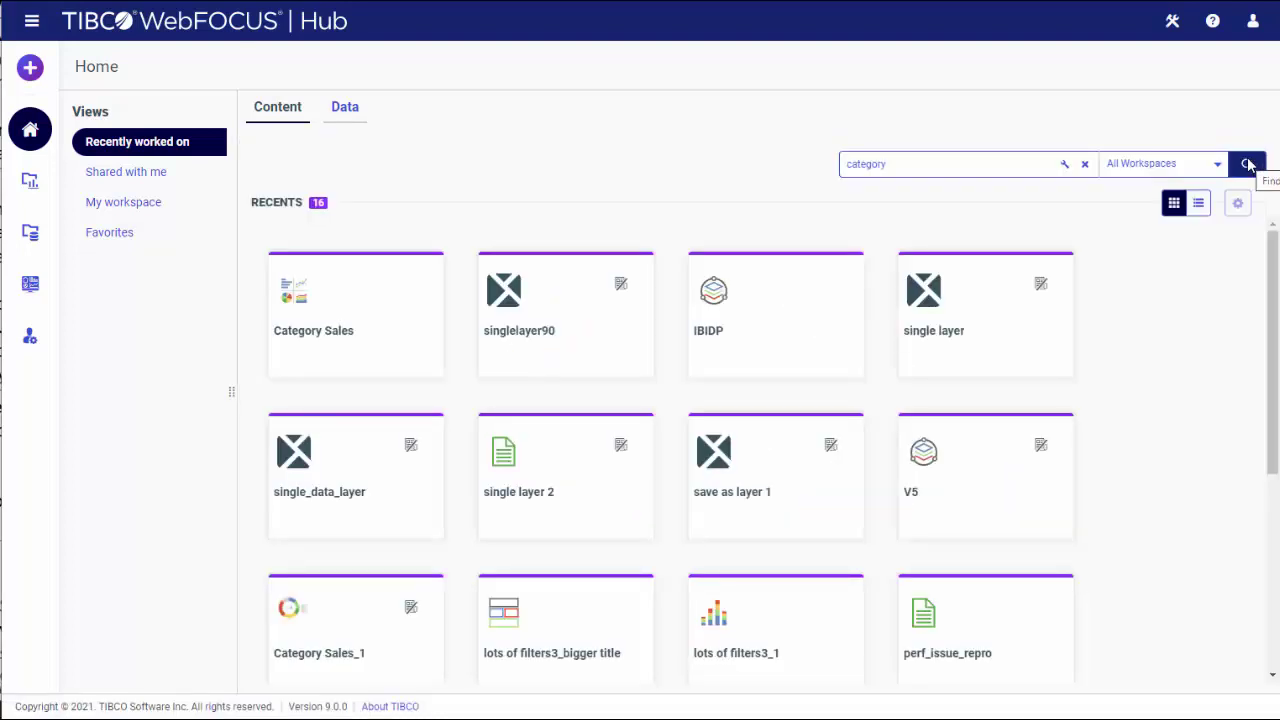
click(961, 163)
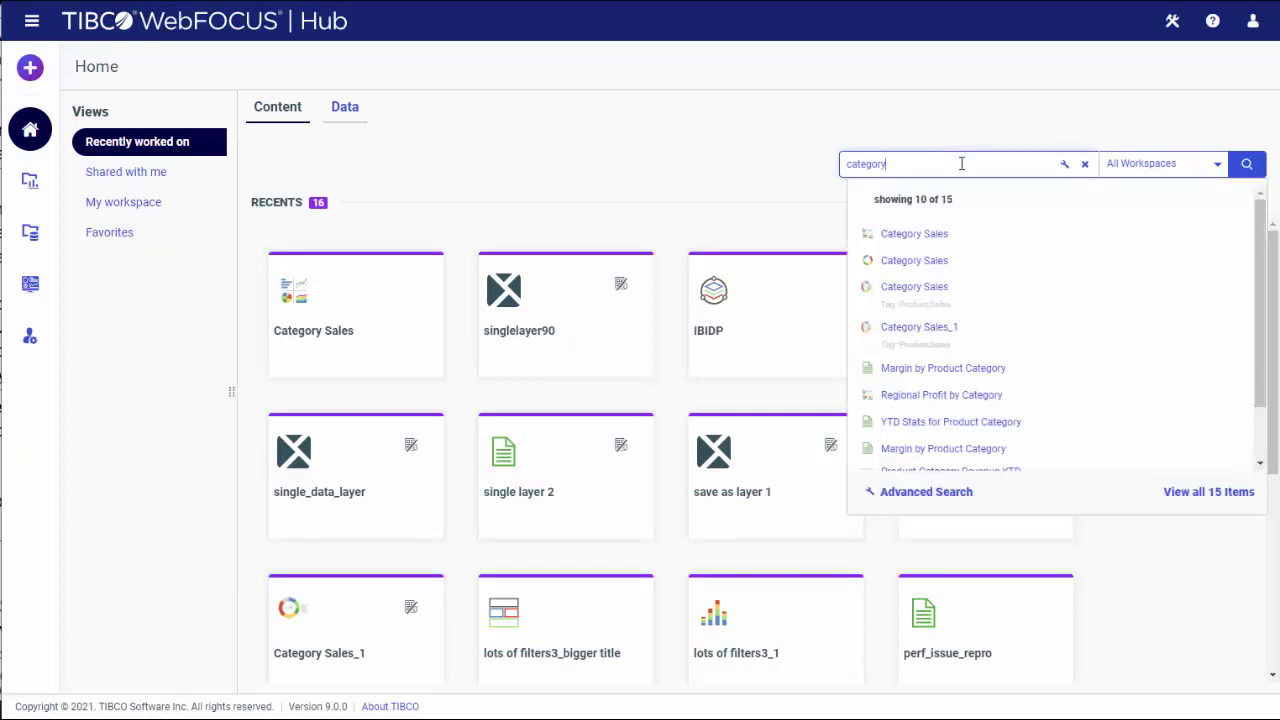
click(1199, 492)
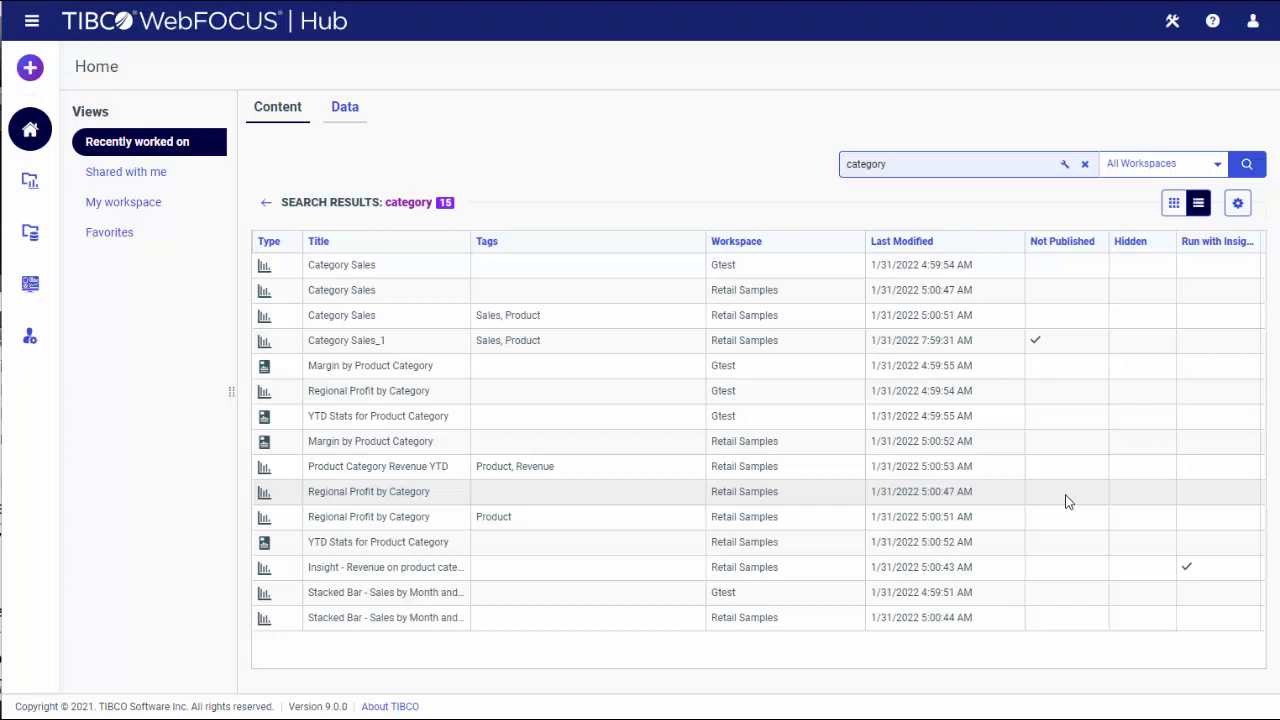
Step: Switch the results between tile and detailed list views, leaving columns unchanged
click(1173, 205)
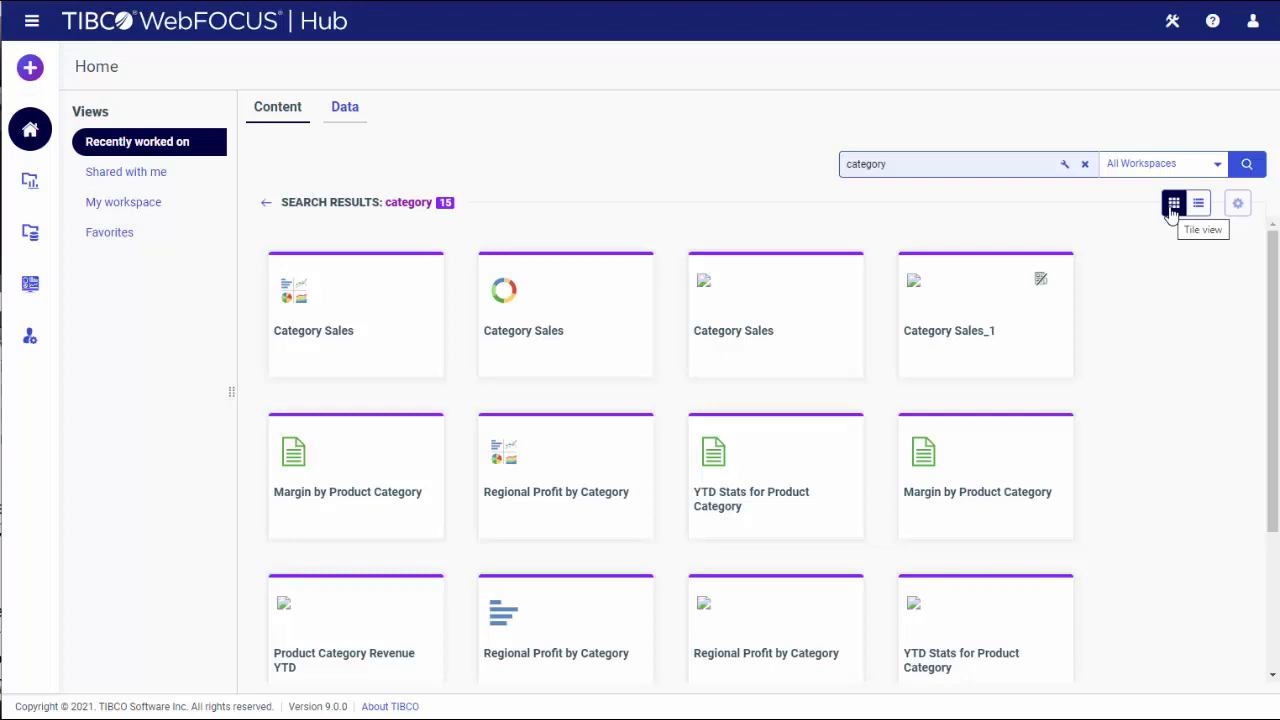
click(1199, 208)
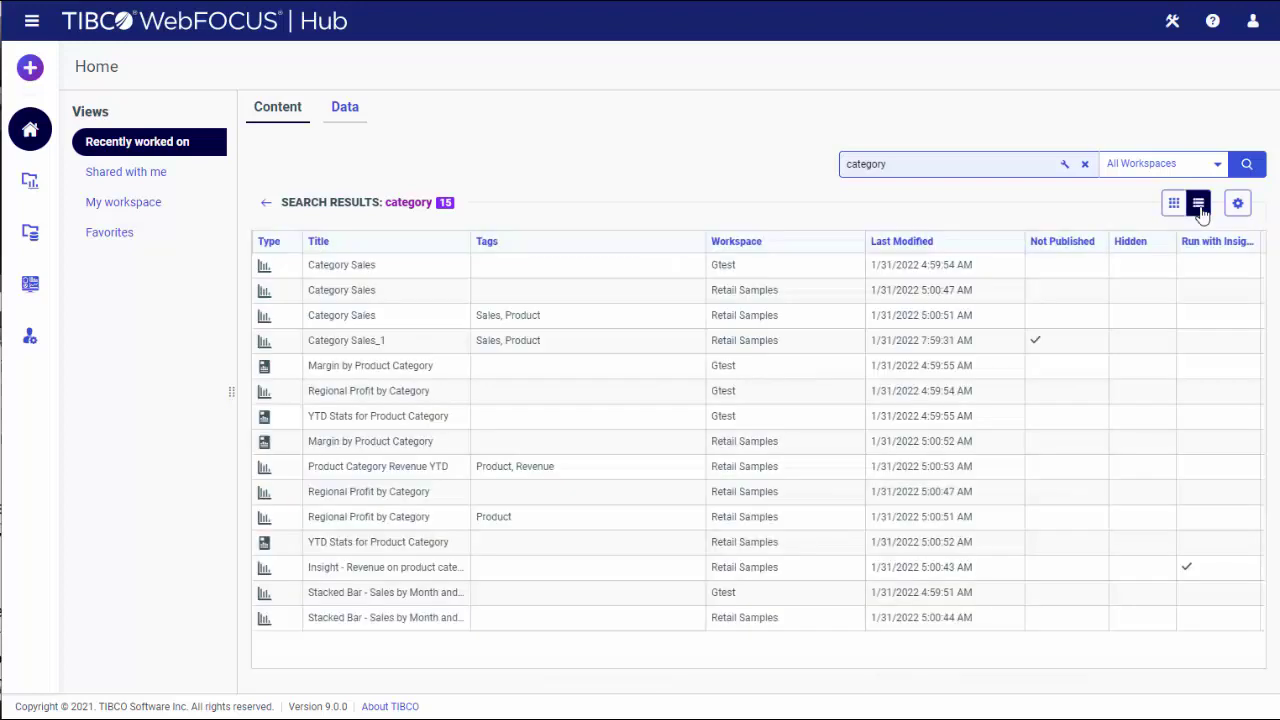
click(1238, 208)
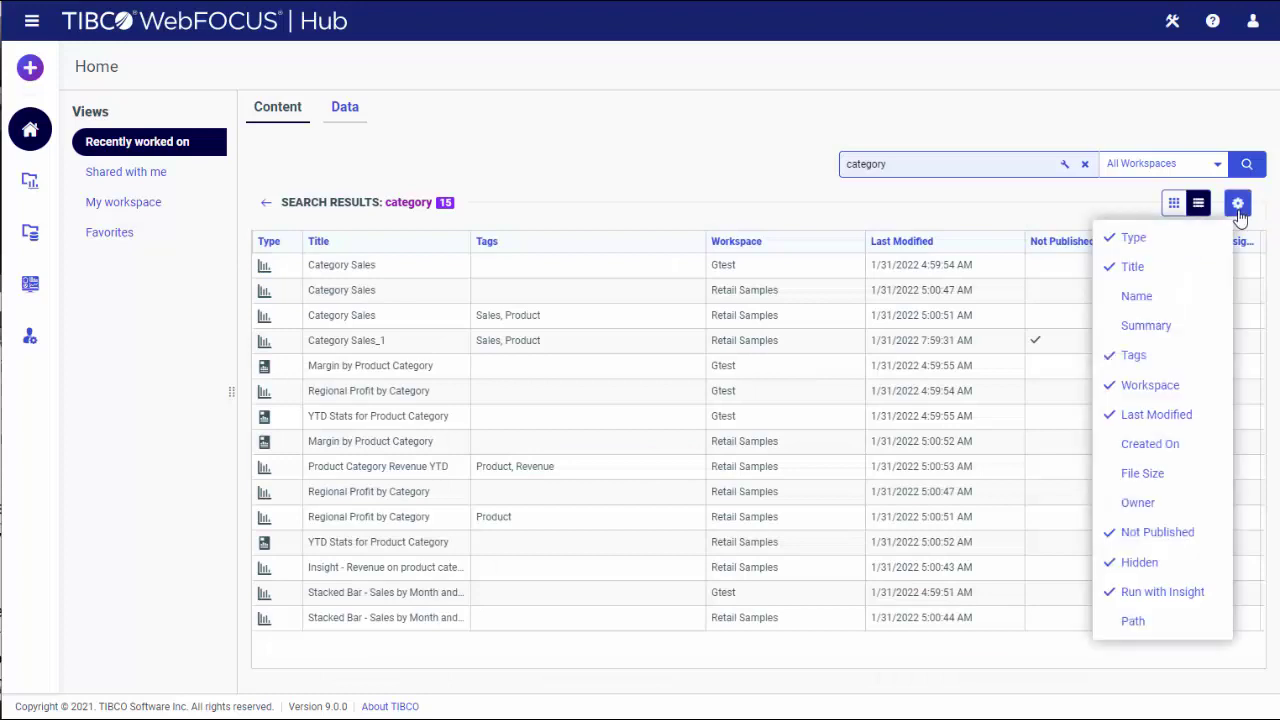
click(1238, 205)
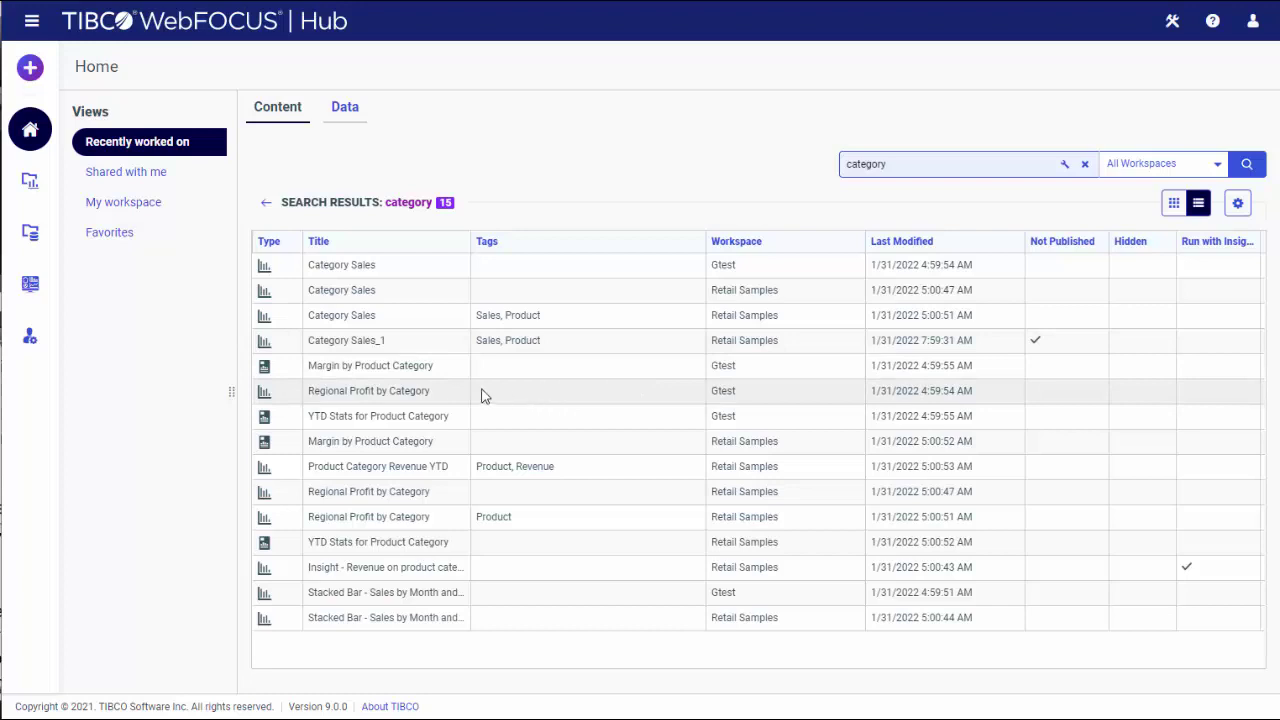
Step: Preview the Gtest Regional Profit by Category chart and view its actions before returning to Recents
click(450, 395)
double_click(450, 393)
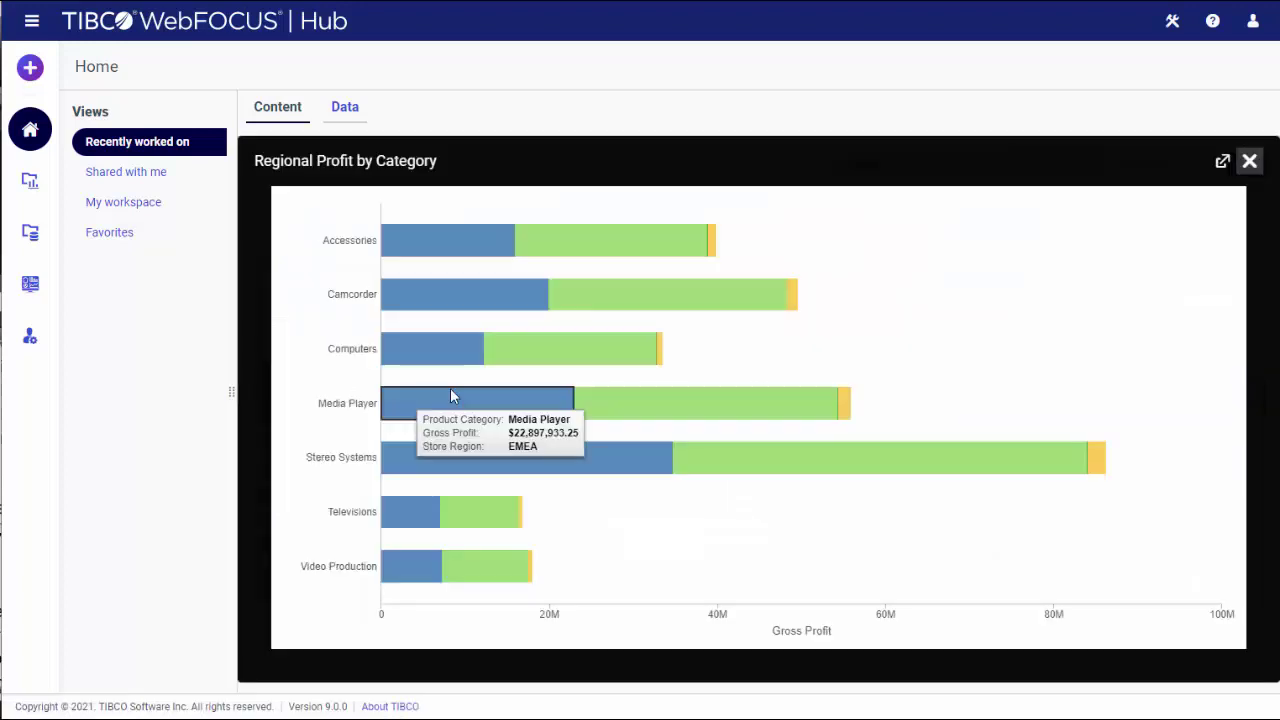
click(1250, 163)
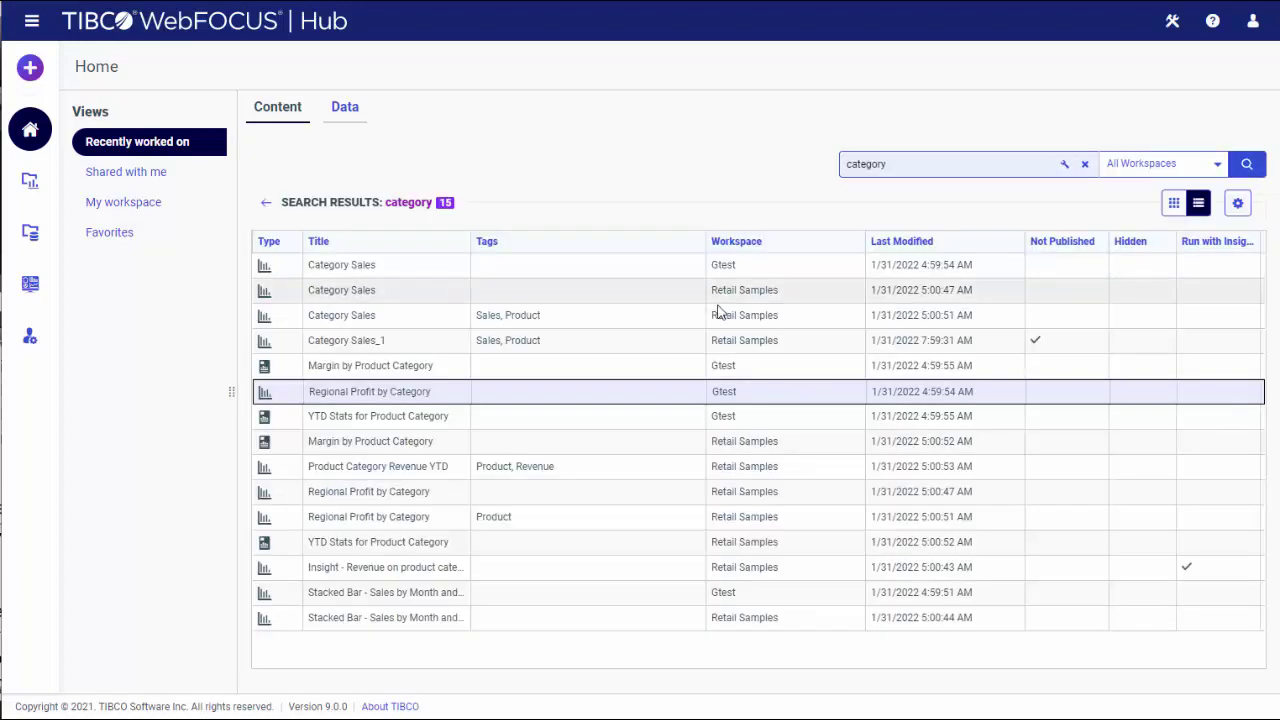
right_click(435, 397)
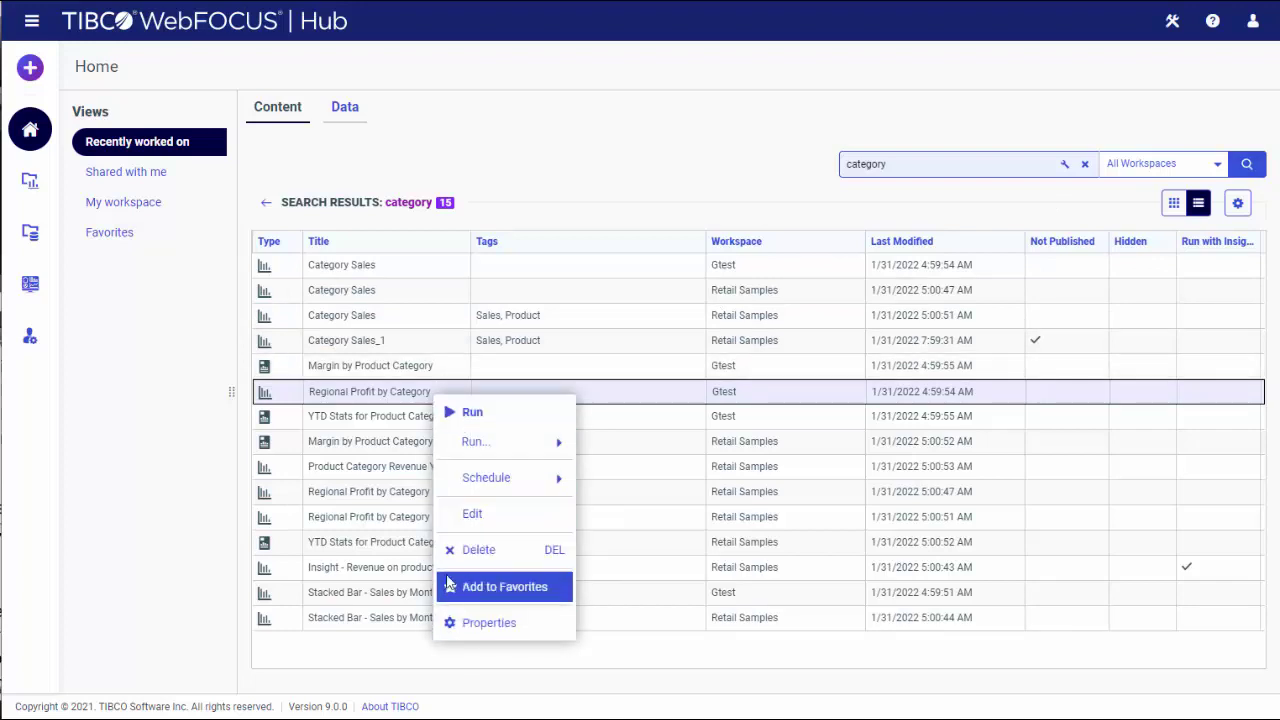
click(268, 206)
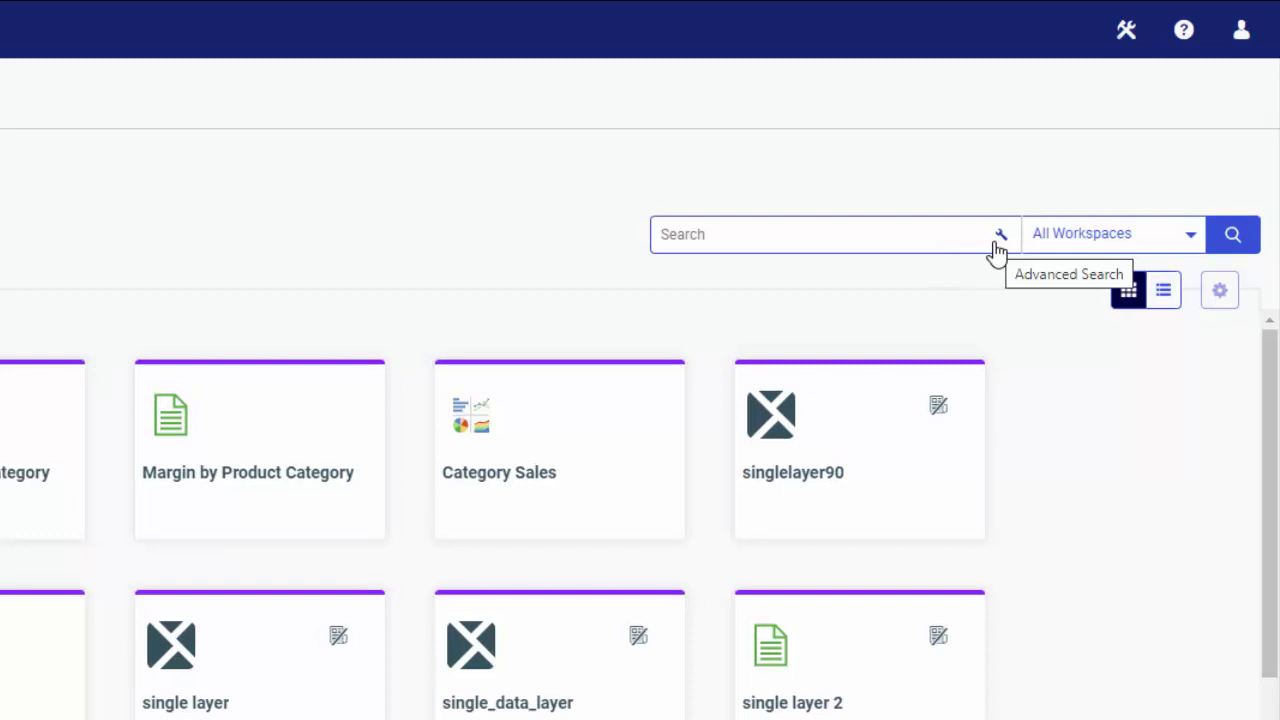
Step: Rerun the 'category' search and bring up Advanced Search
click(921, 238)
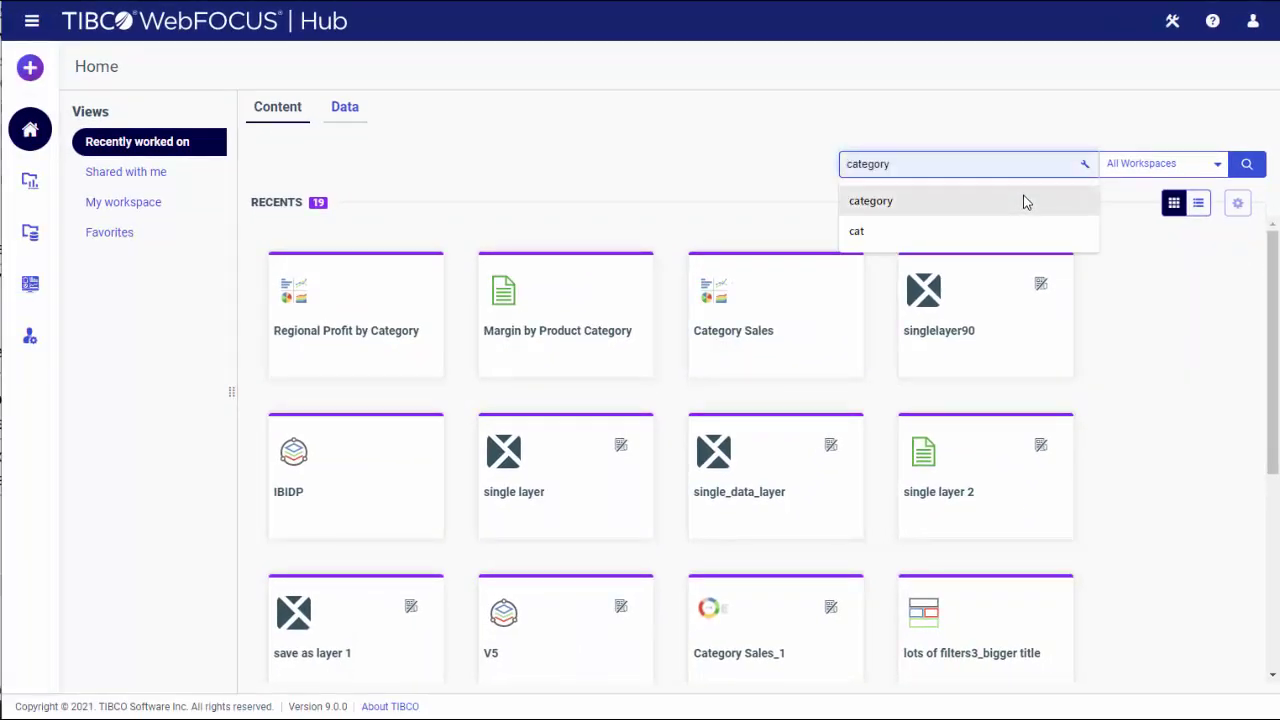
click(1023, 200)
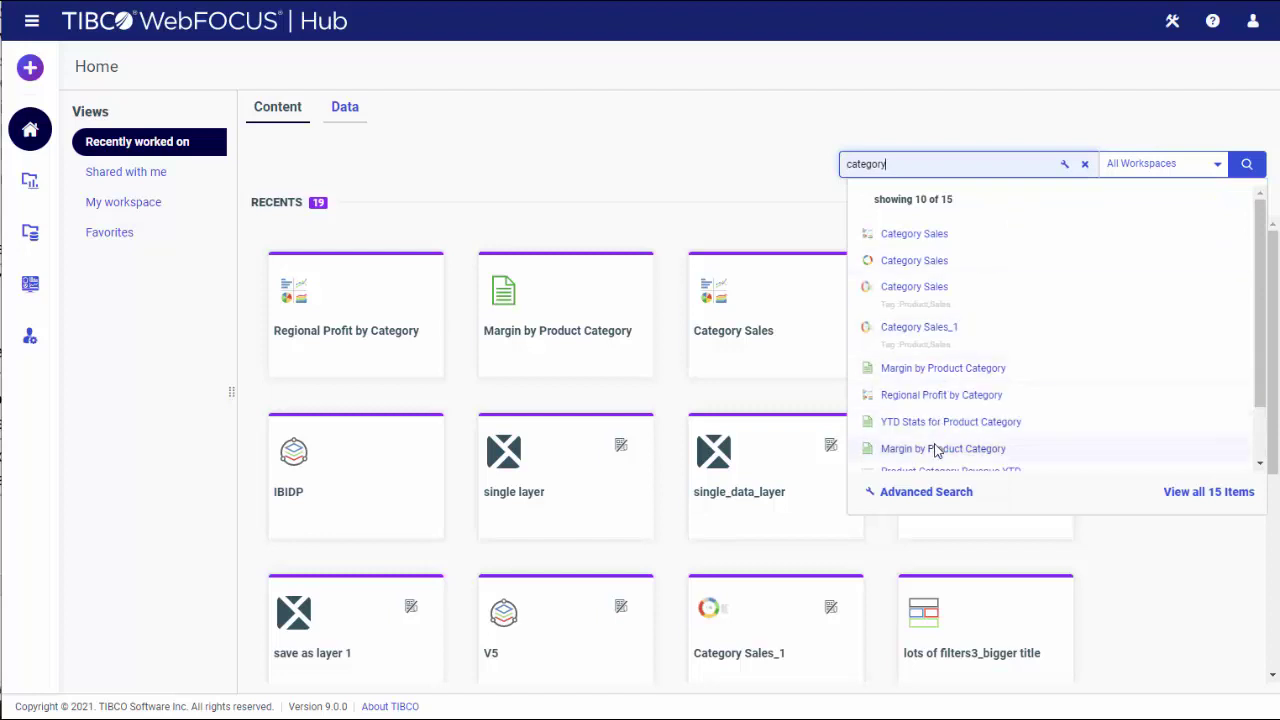
click(930, 492)
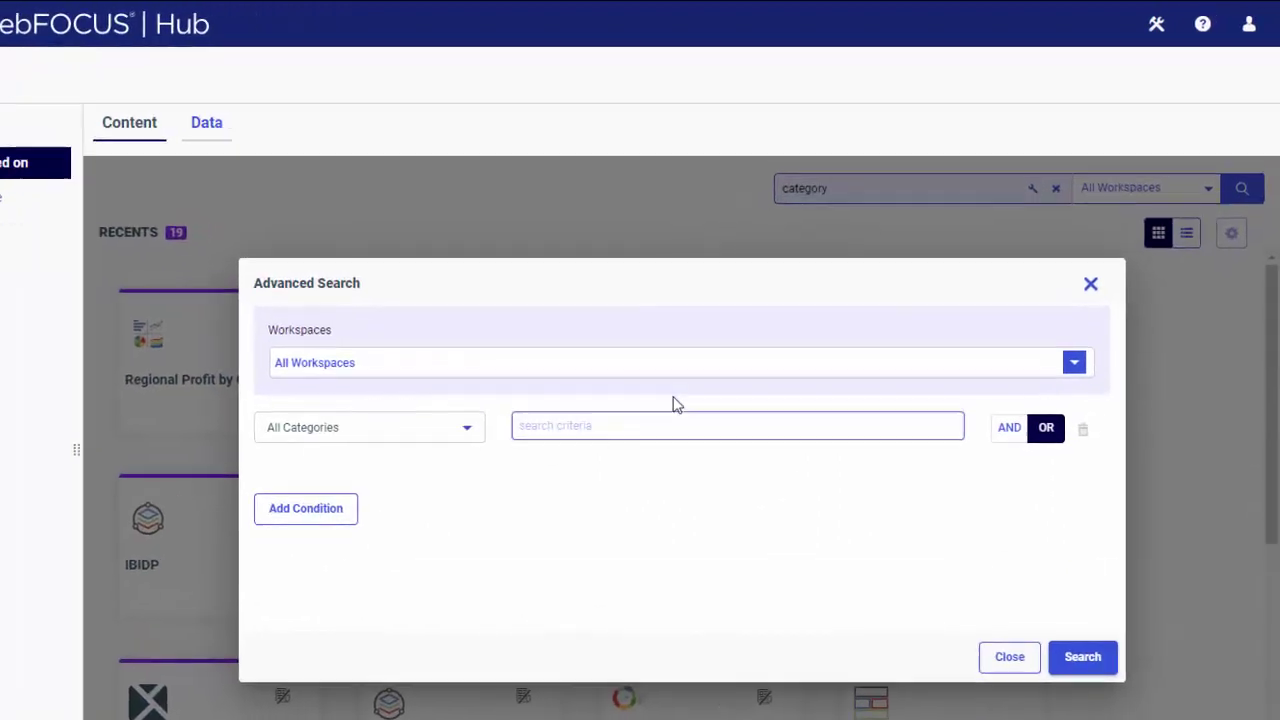
Step: Narrow the workspace scope from All Workspaces to Retail Samples only
click(590, 364)
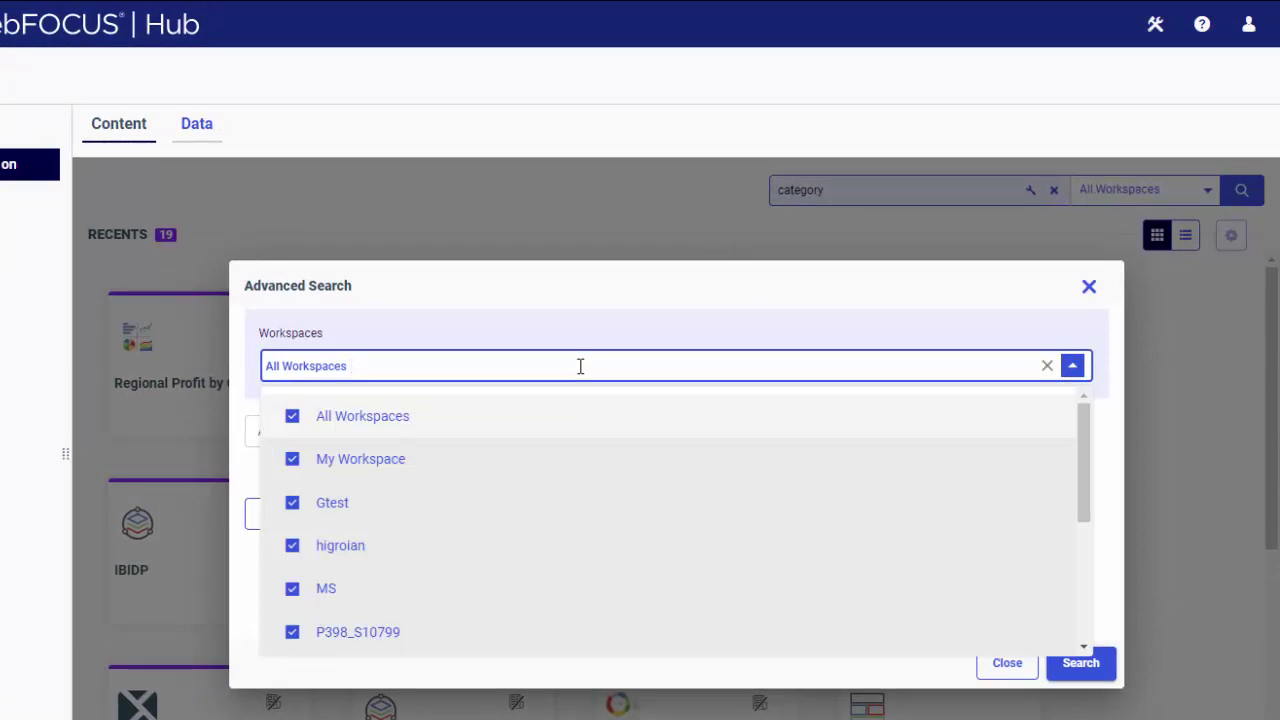
click(293, 418)
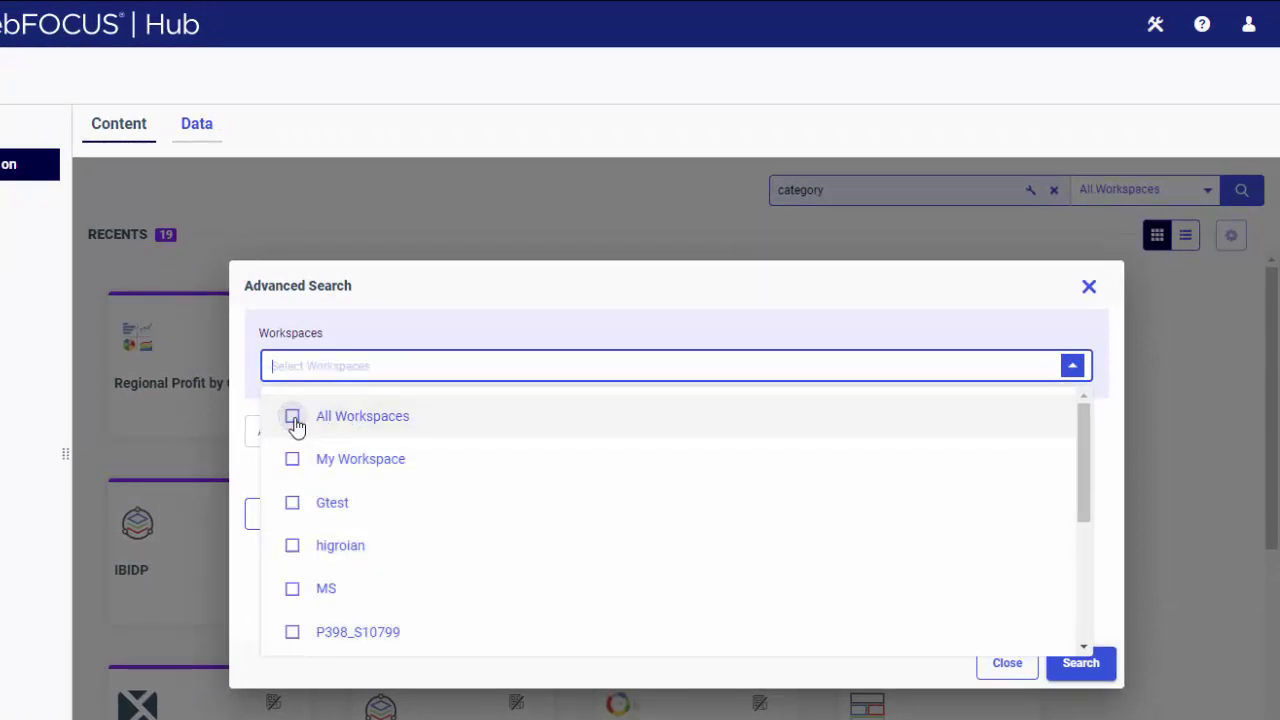
text(Re)
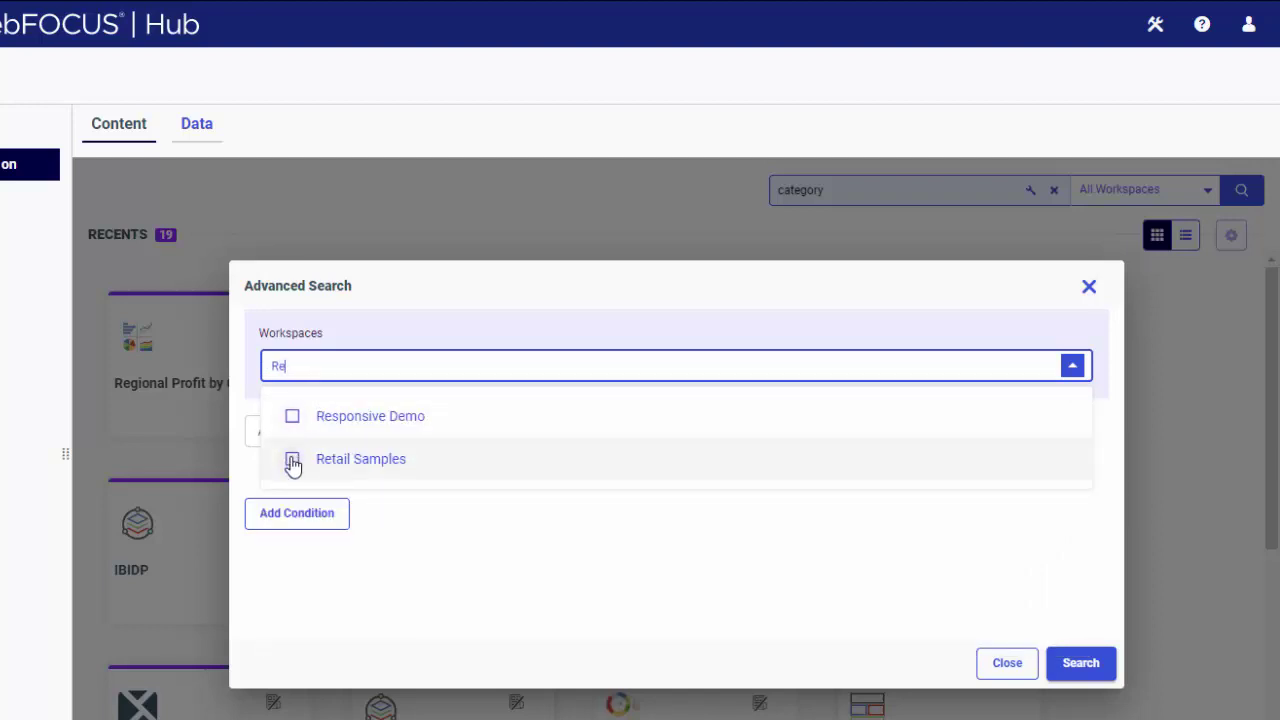
click(292, 458)
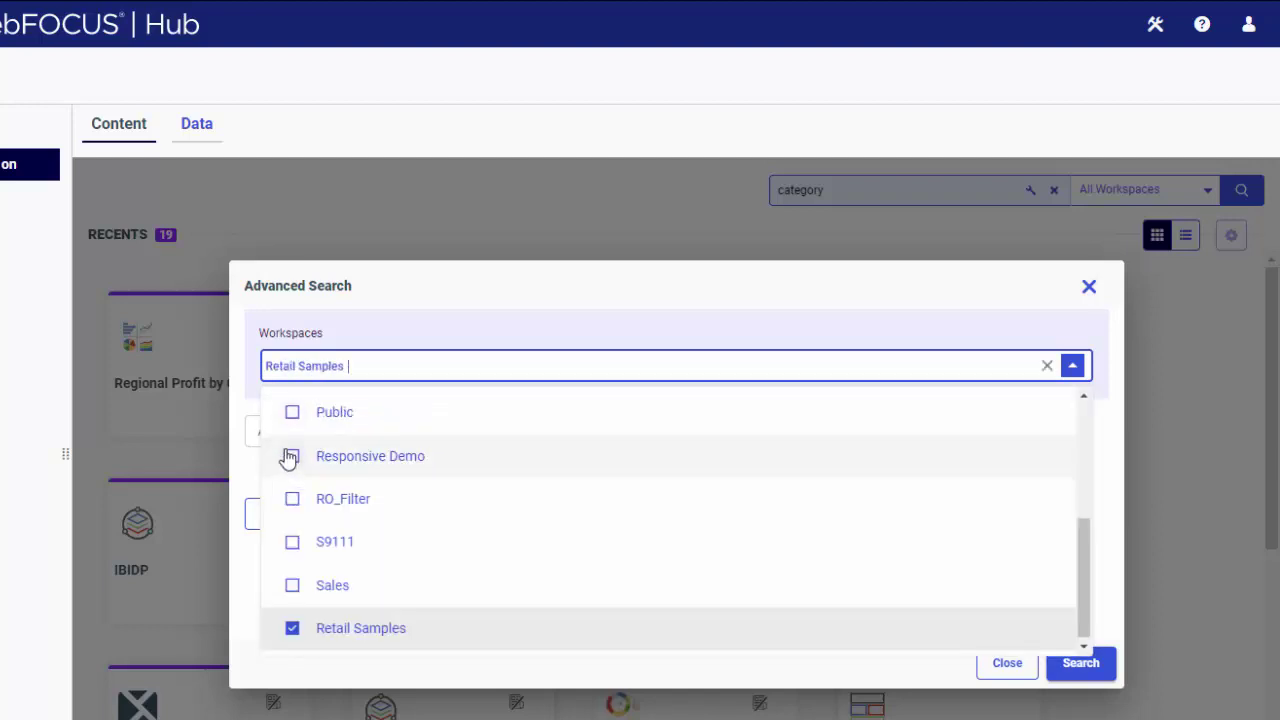
click(363, 318)
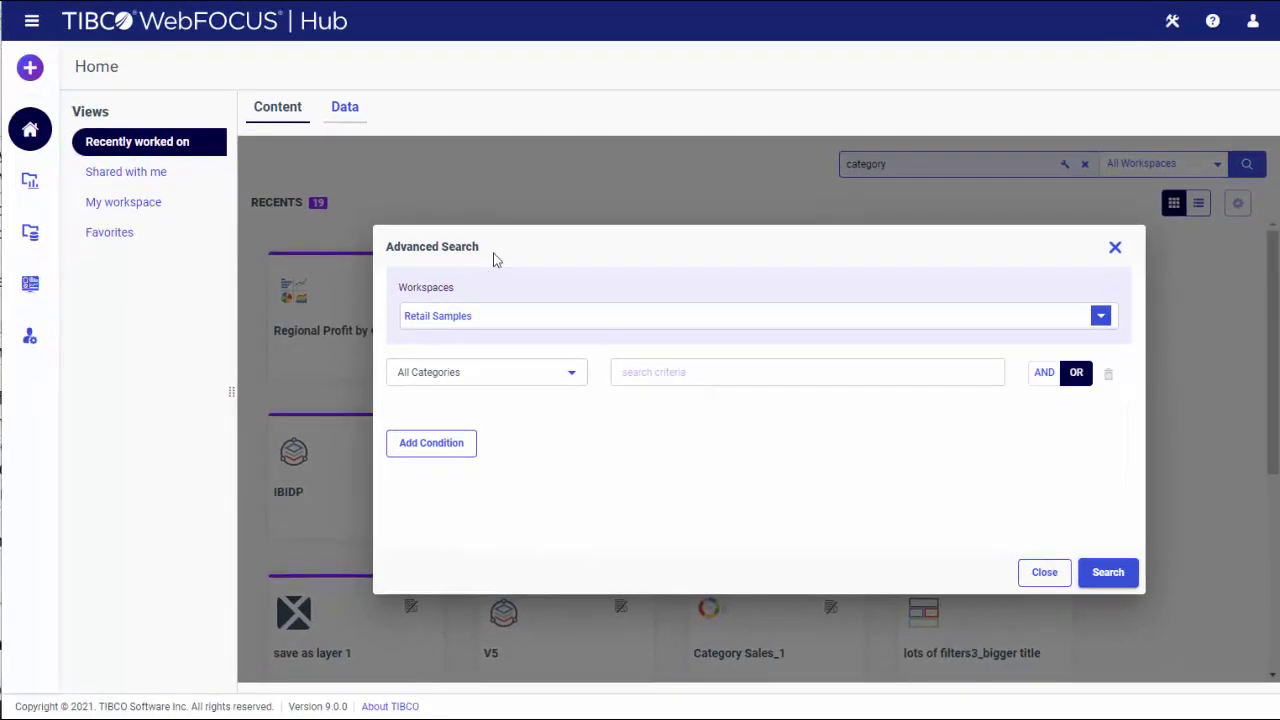
Step: Set the first condition to Title containing 'Sales'
click(512, 378)
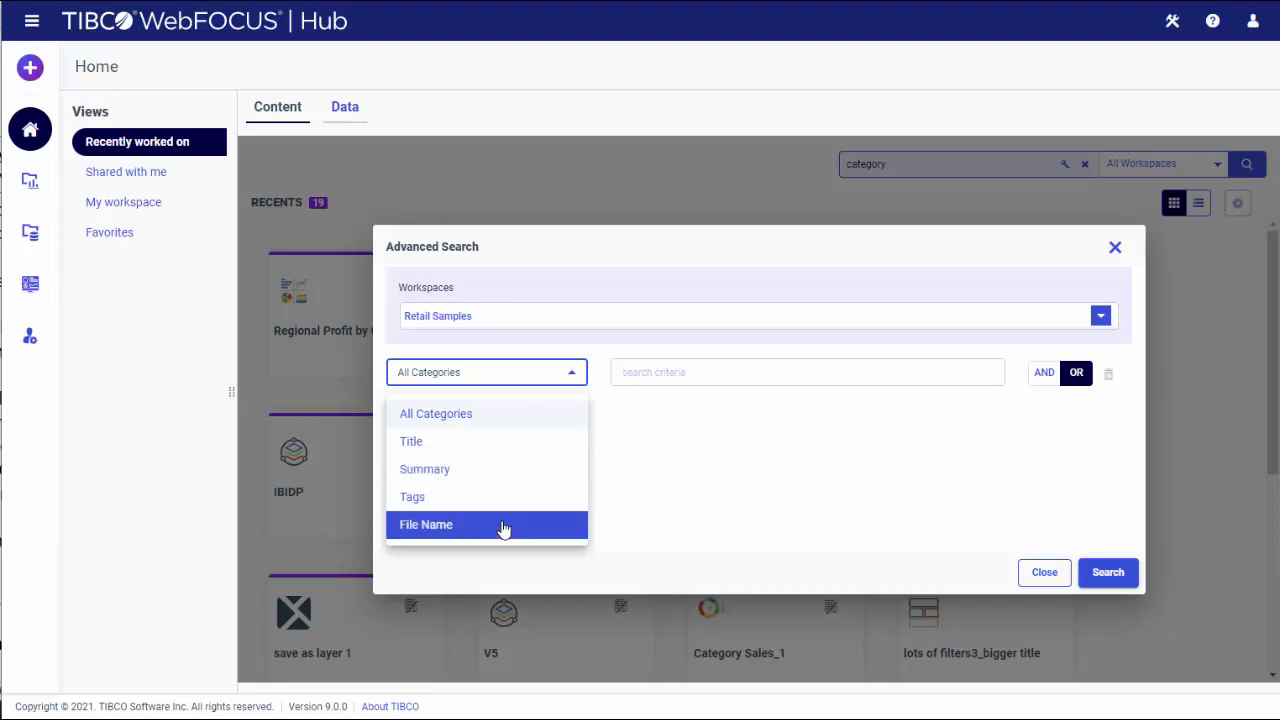
click(510, 442)
click(634, 381)
text(Sales)
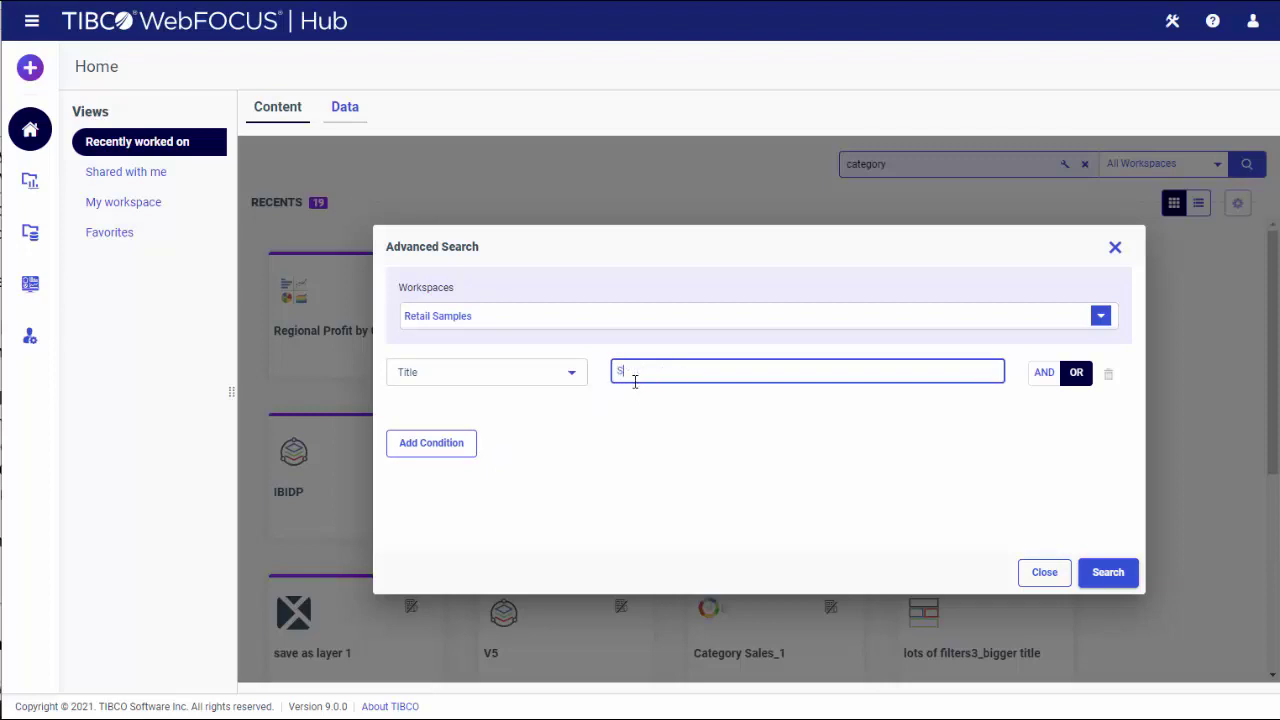
Step: Add a second condition matching Tags 'Product'
click(464, 445)
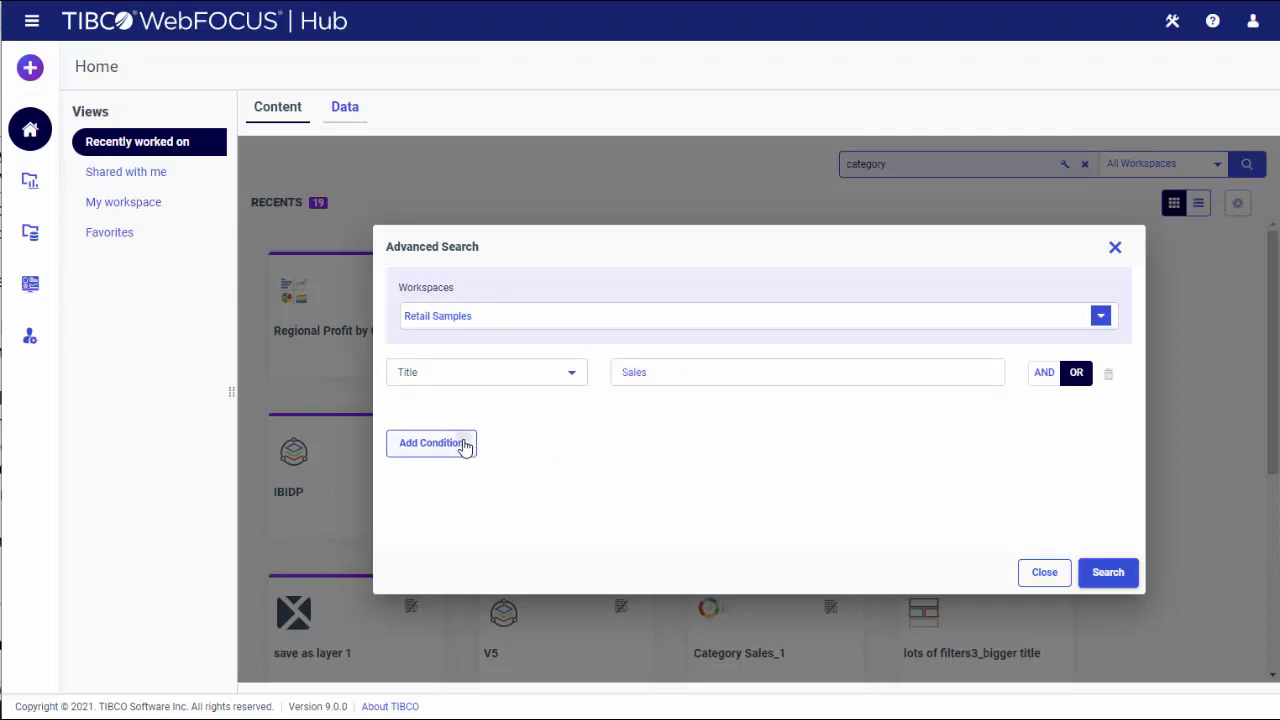
click(464, 445)
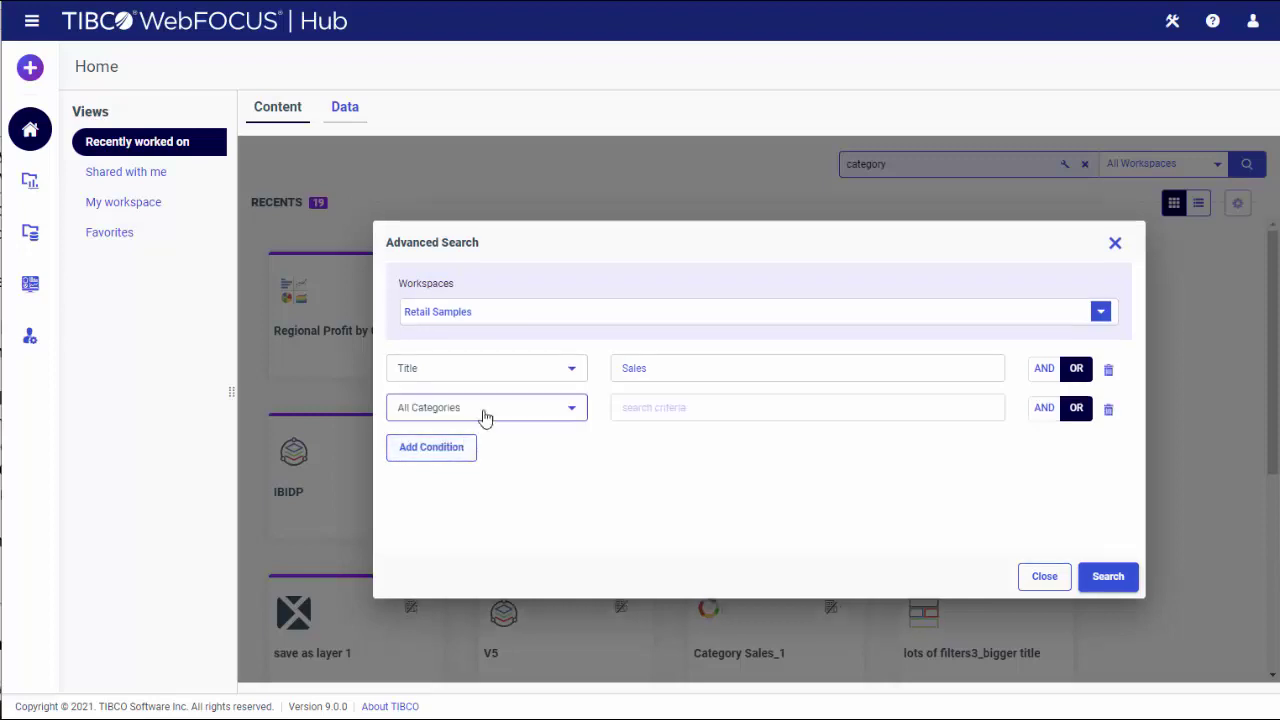
click(478, 410)
click(485, 533)
click(620, 407)
text(Product)
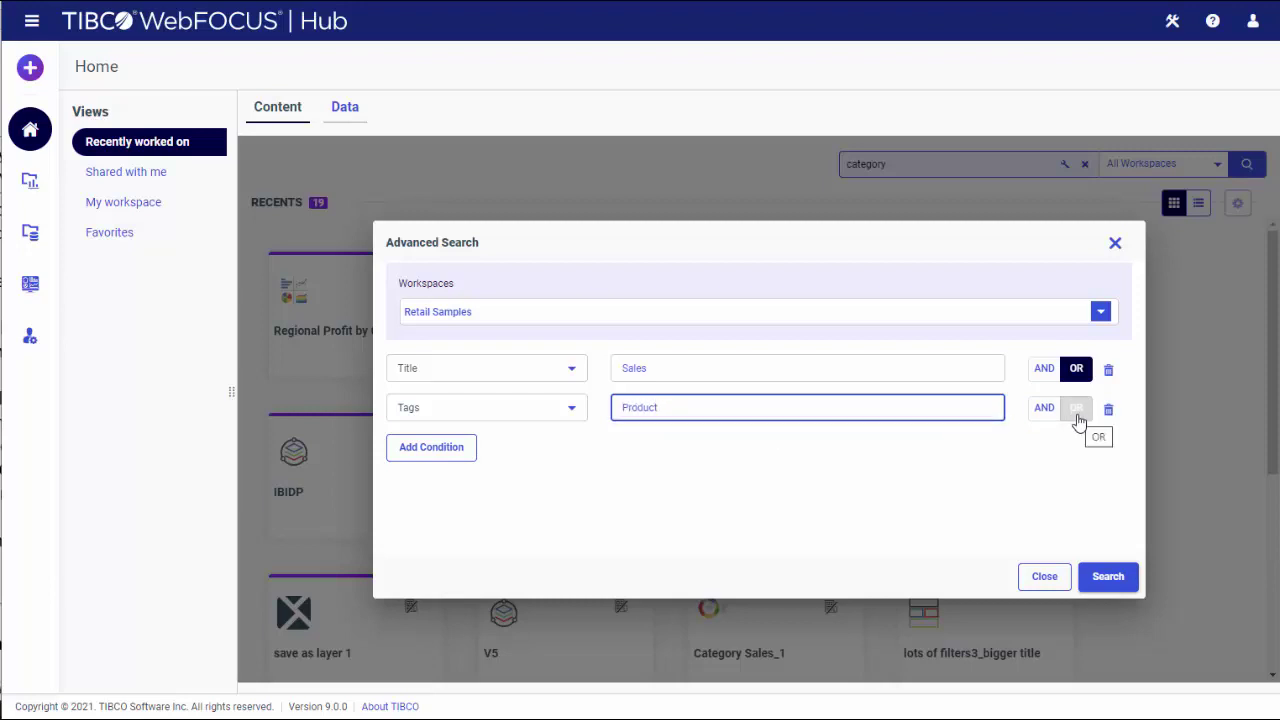
Step: Combine both conditions with AND and run the advanced search
click(1044, 418)
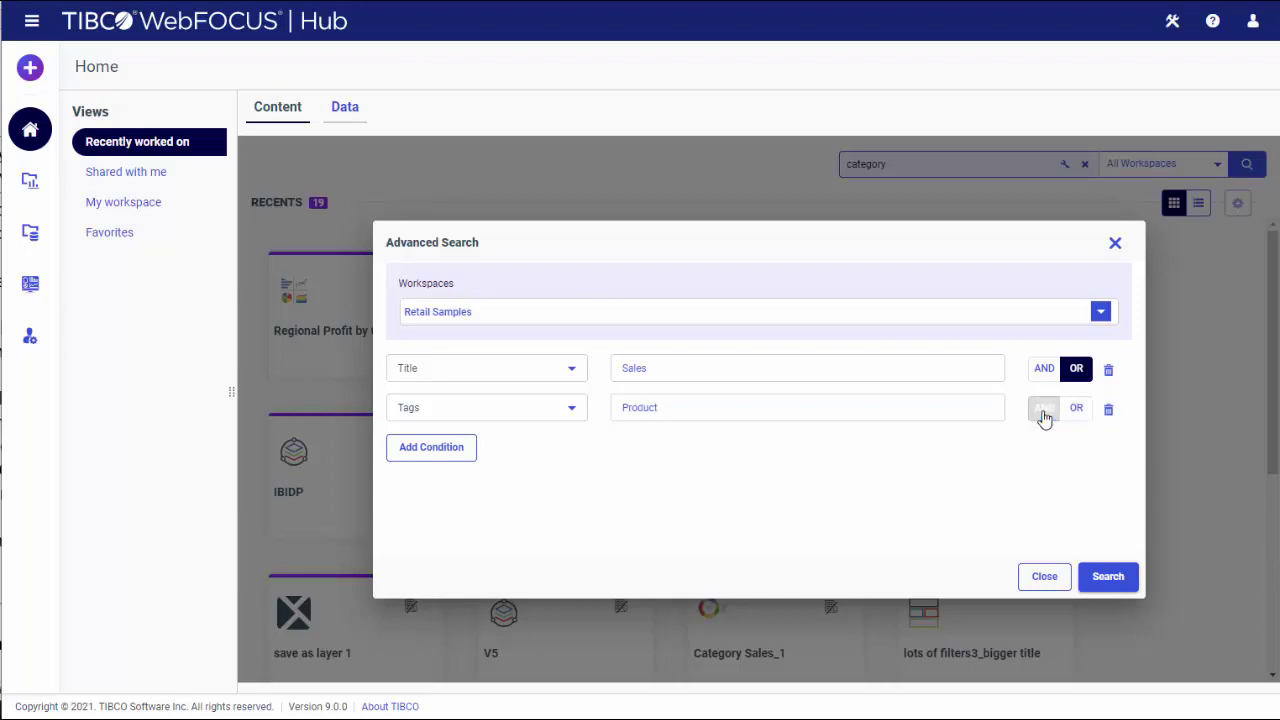
click(1046, 377)
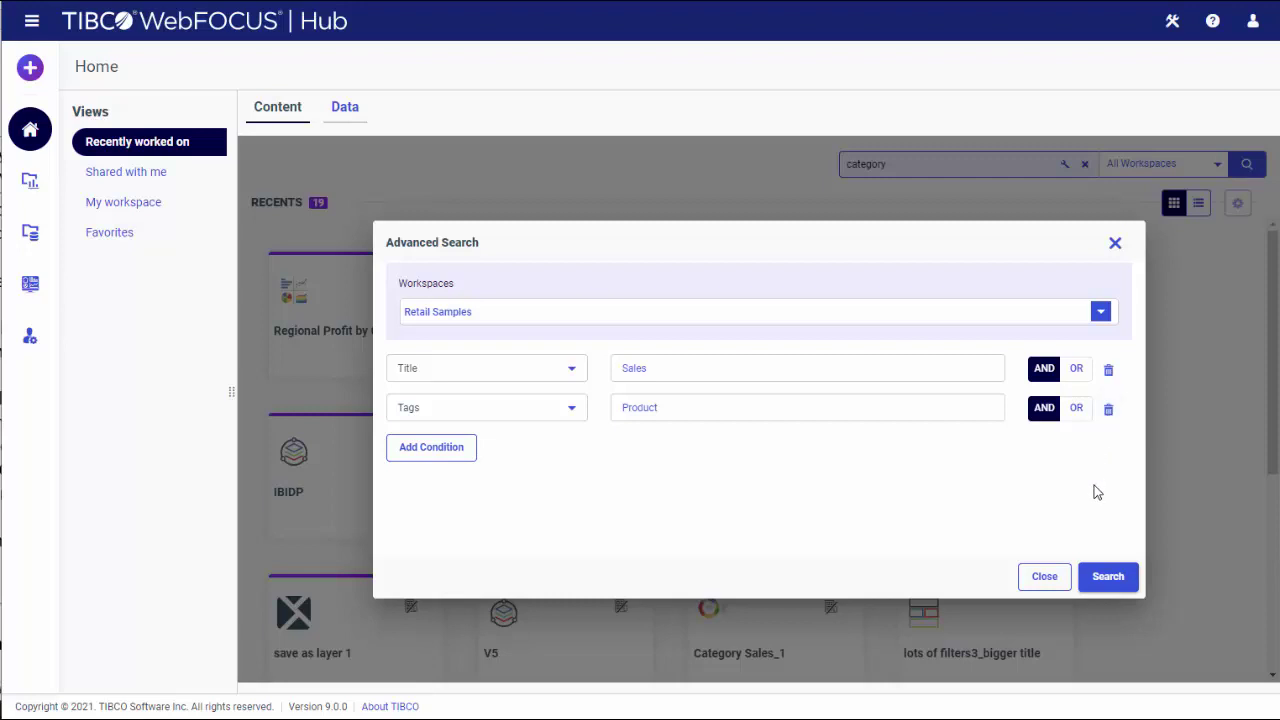
click(1119, 580)
click(1118, 580)
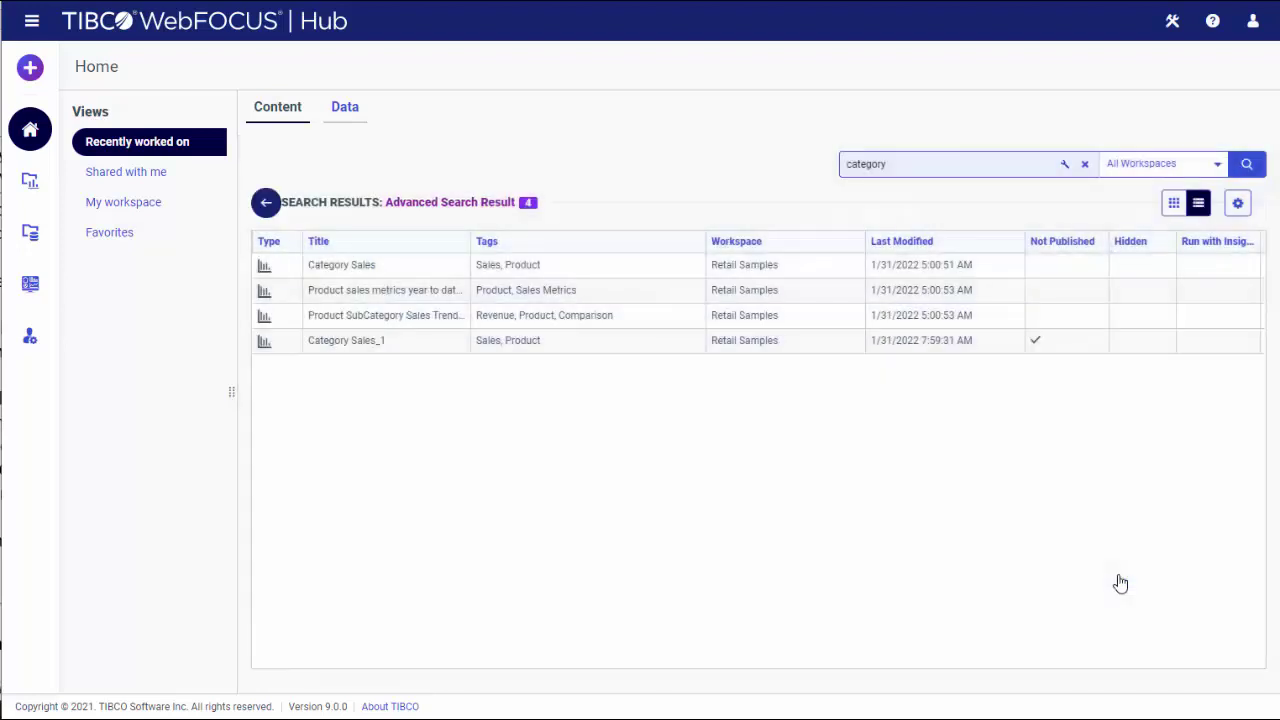